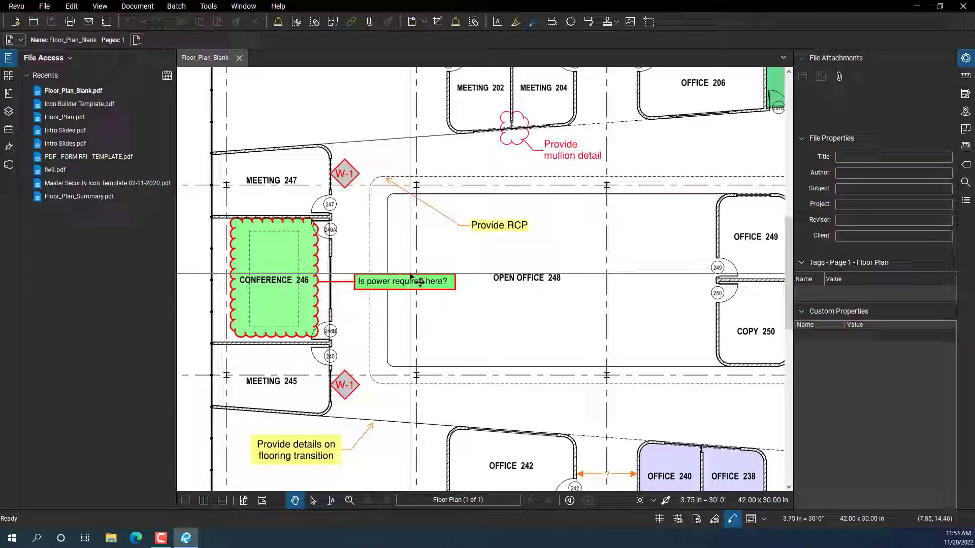
{"action": "scroll", "coordinate": [468, 297], "scroll_direction": "down", "scroll_amount": 5}
Pick up the Conference 246 cloud's green fill and red outline with Format Painter
{"action": "left_click_drag", "start_coordinate": [467, 298], "coordinate": [333, 313]}
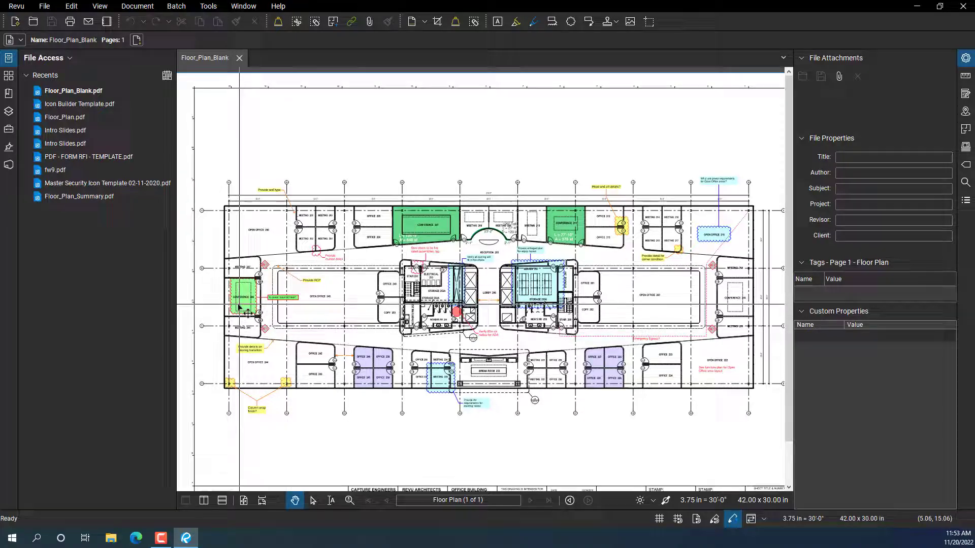
{"action": "scroll", "coordinate": [246, 311], "scroll_direction": "up", "scroll_amount": 5}
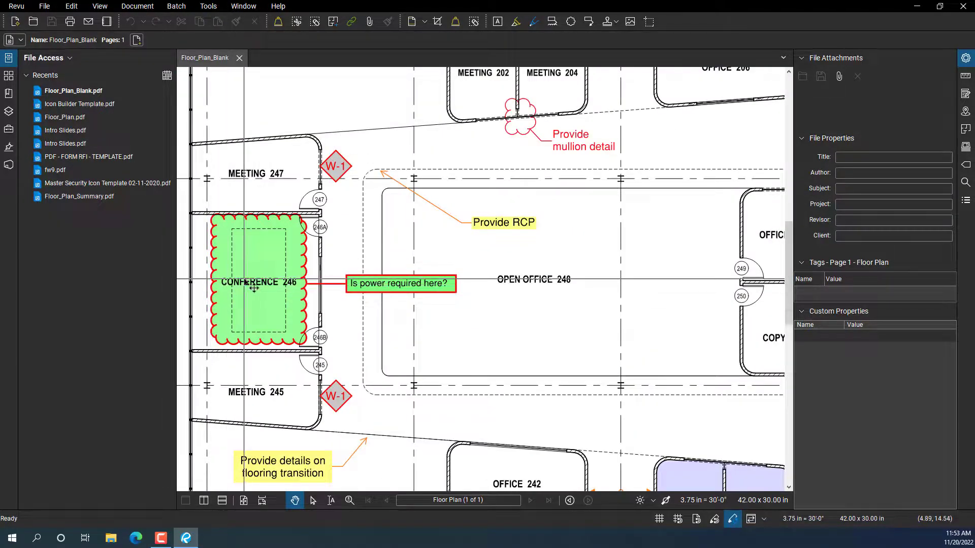
{"action": "scroll", "coordinate": [254, 288], "scroll_direction": "down", "scroll_amount": 5}
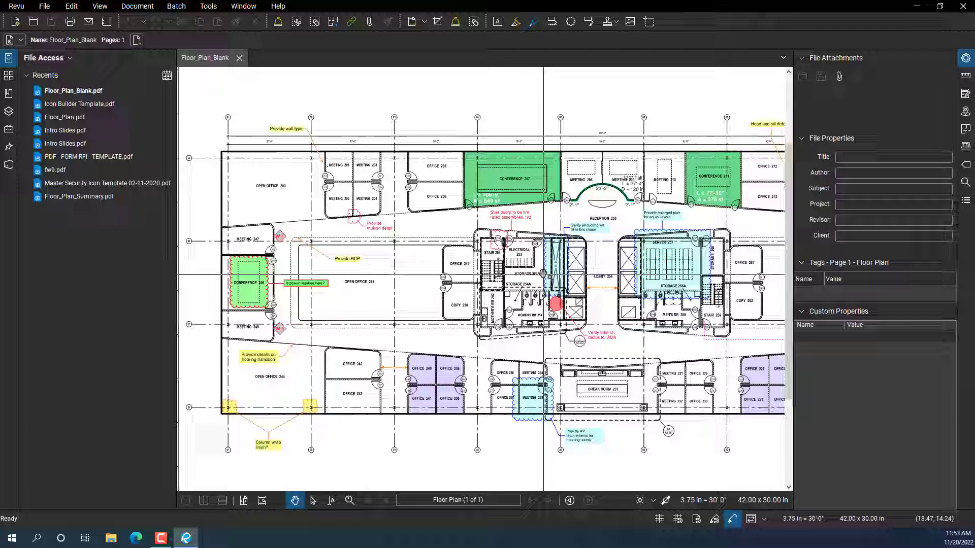
{"action": "scroll", "coordinate": [404, 281], "scroll_direction": "up", "scroll_amount": 1}
{"action": "scroll", "coordinate": [423, 286], "scroll_direction": "up", "scroll_amount": 1}
{"action": "scroll", "coordinate": [442, 288], "scroll_direction": "up", "scroll_amount": 1}
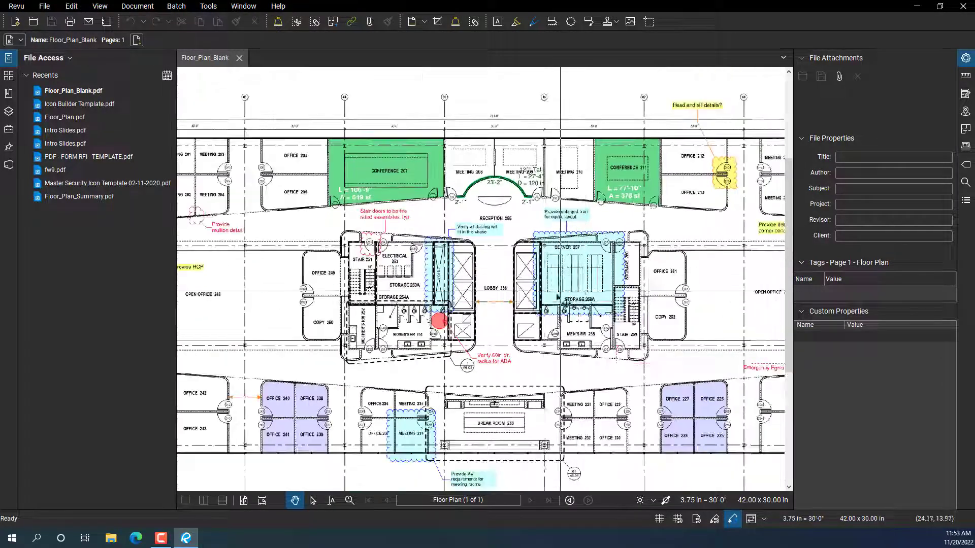
{"action": "scroll", "coordinate": [461, 291], "scroll_direction": "up", "scroll_amount": 1}
{"action": "left_click_drag", "start_coordinate": [769, 221], "coordinate": [521, 320]}
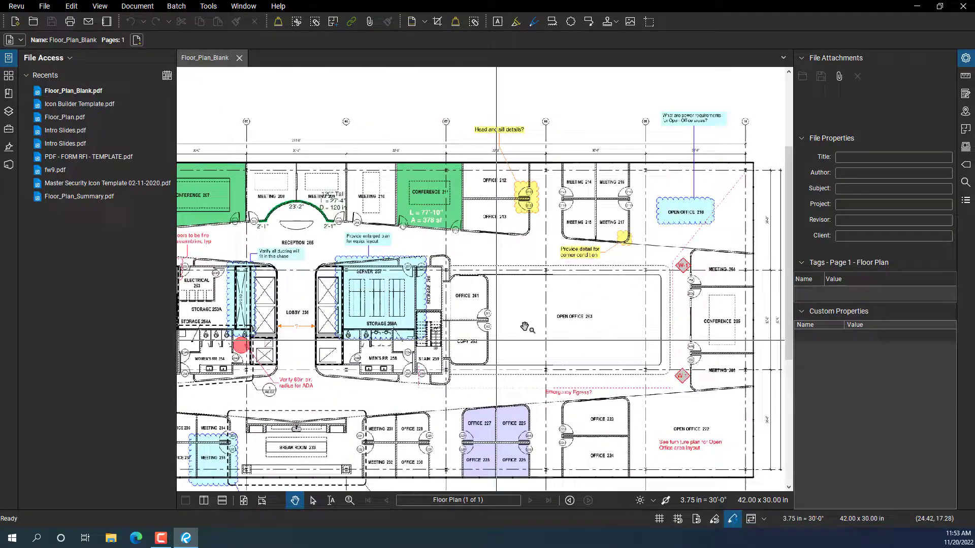
{"action": "scroll", "coordinate": [487, 314], "scroll_direction": "down", "scroll_amount": 2}
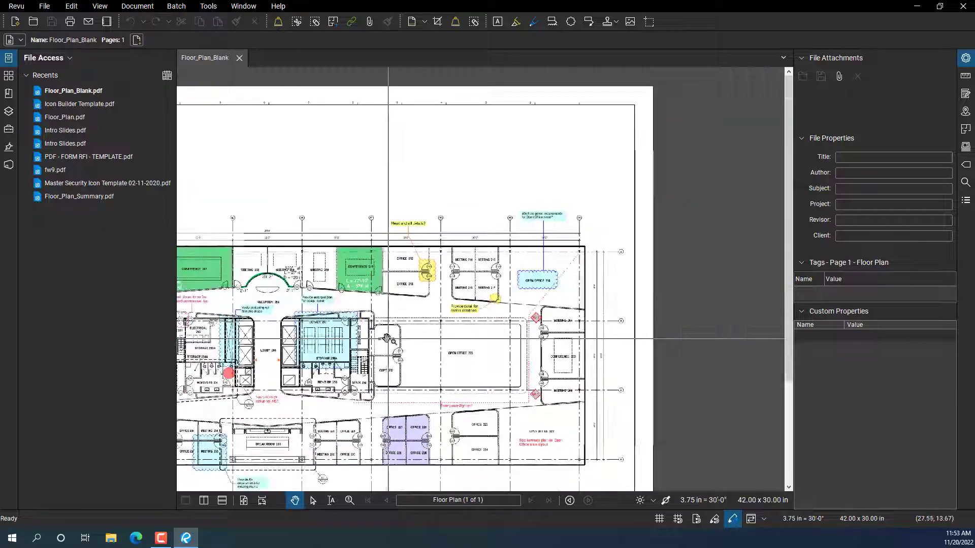
{"action": "scroll", "coordinate": [479, 313], "scroll_direction": "up", "scroll_amount": 1}
{"action": "scroll", "coordinate": [427, 320], "scroll_direction": "up", "scroll_amount": 1}
{"action": "scroll", "coordinate": [289, 326], "scroll_direction": "up", "scroll_amount": 2}
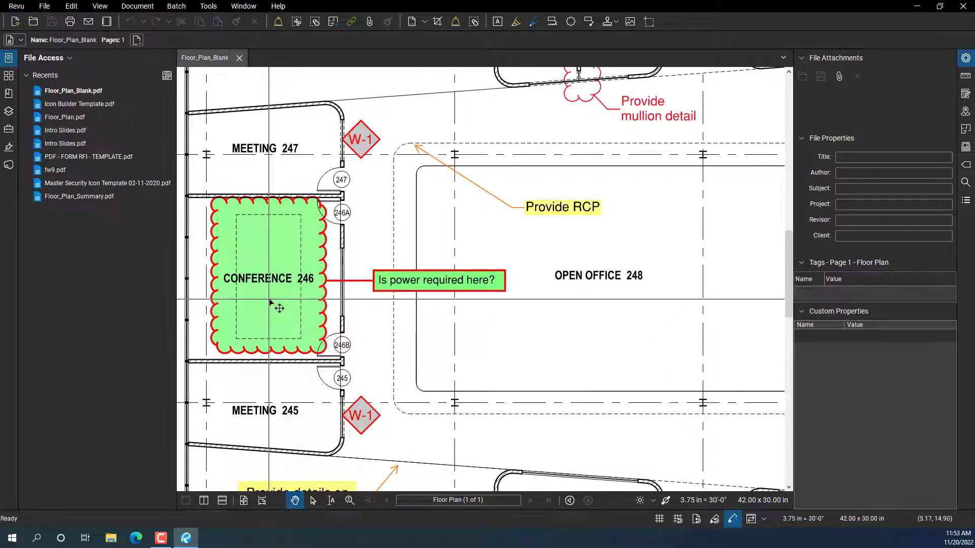
{"action": "left_click", "coordinate": [279, 307]}
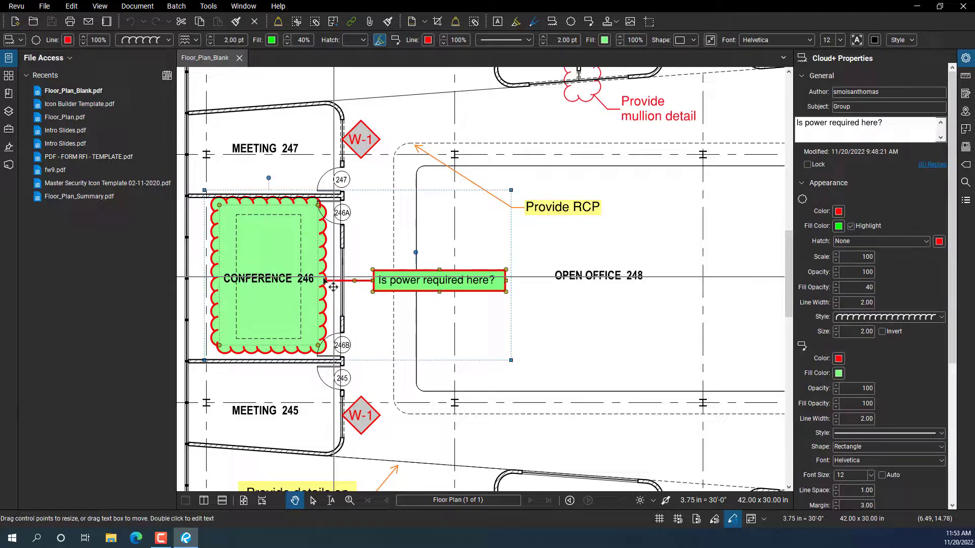
{"action": "left_click", "coordinate": [389, 23]}
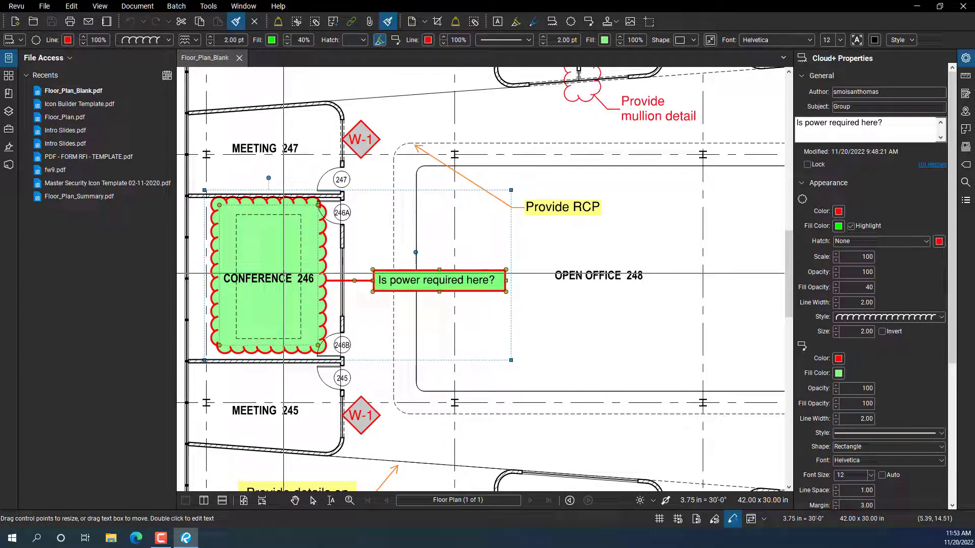
{"action": "scroll", "coordinate": [283, 272], "scroll_direction": "down", "scroll_amount": 3}
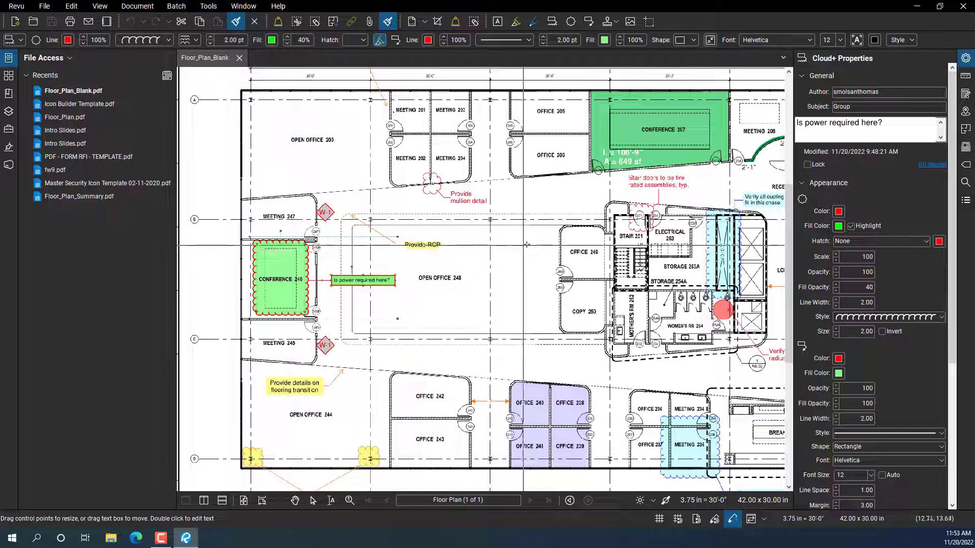
{"action": "scroll", "coordinate": [531, 235], "scroll_direction": "right", "scroll_amount": 5}
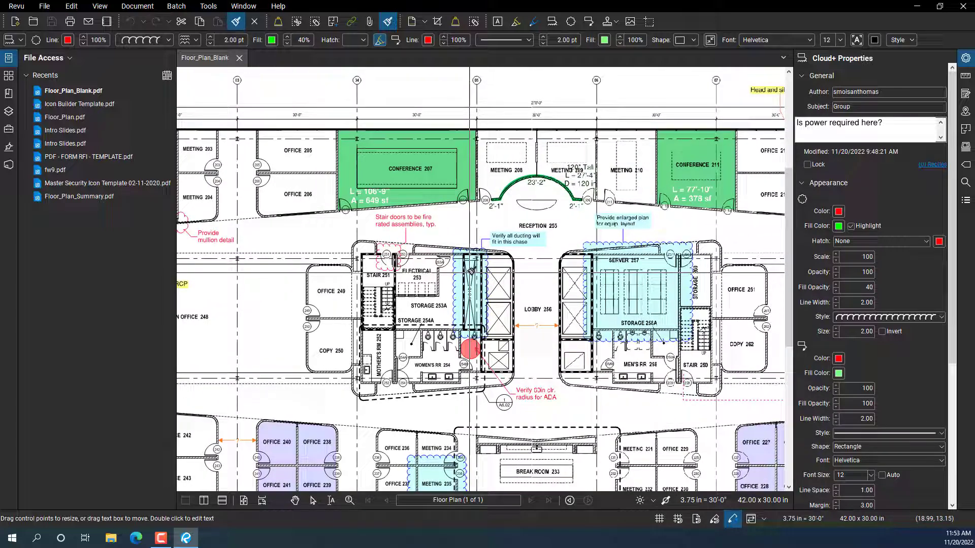
{"action": "scroll", "coordinate": [470, 270], "scroll_direction": "right", "scroll_amount": 3}
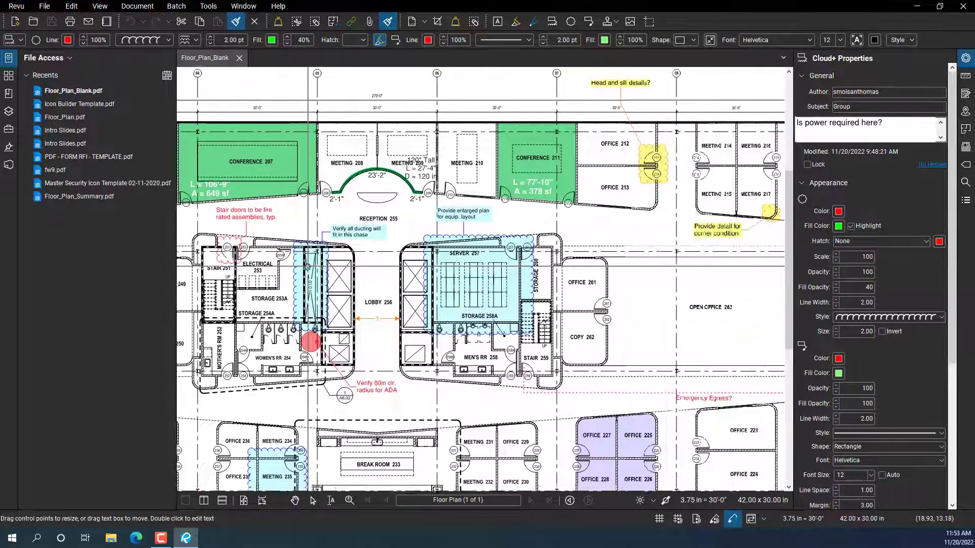
Paint the copied format onto the hatched clouds and the Office 212, Meeting 217 and Meeting 233 clouds
{"action": "key", "text": "Return"}
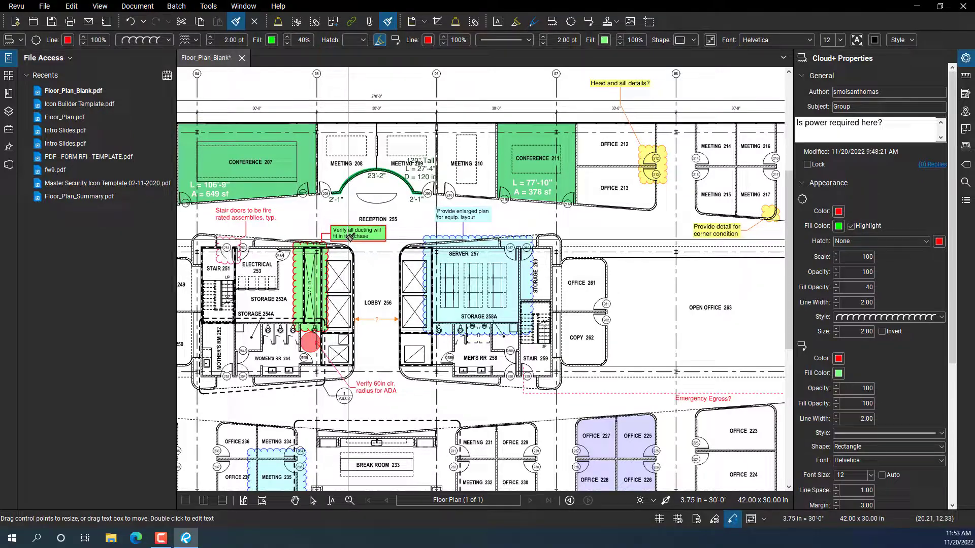
{"action": "scroll", "coordinate": [609, 272], "scroll_direction": "right", "scroll_amount": 3}
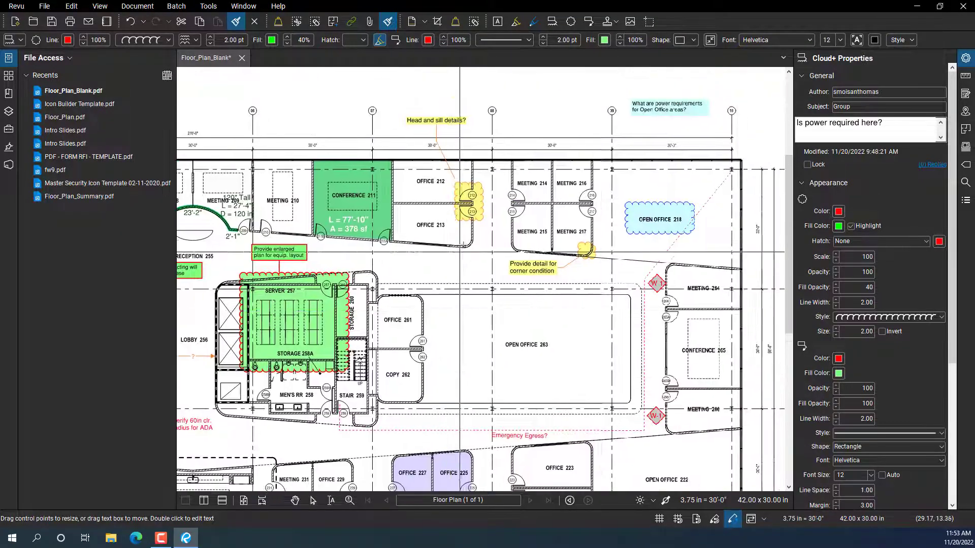
{"action": "left_click", "coordinate": [482, 209]}
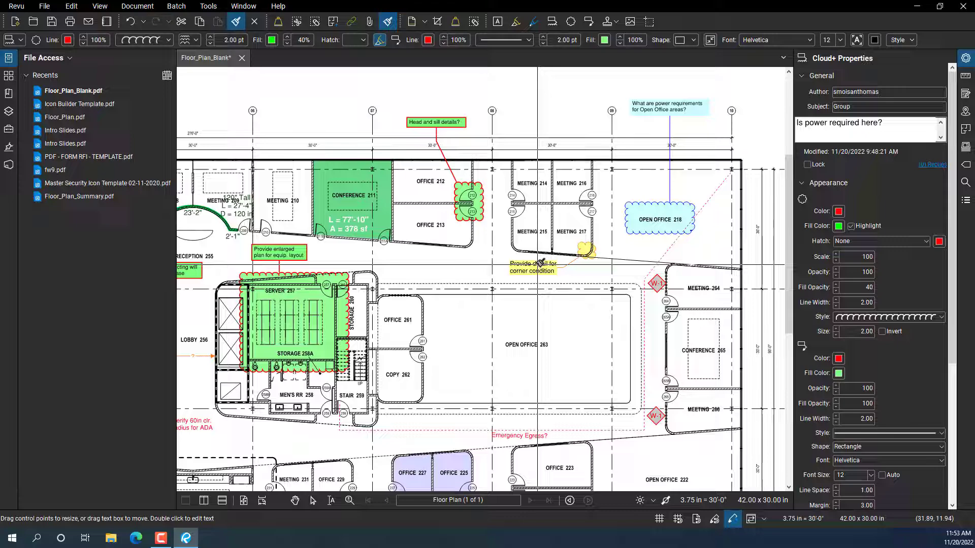
{"action": "left_click", "coordinate": [585, 249]}
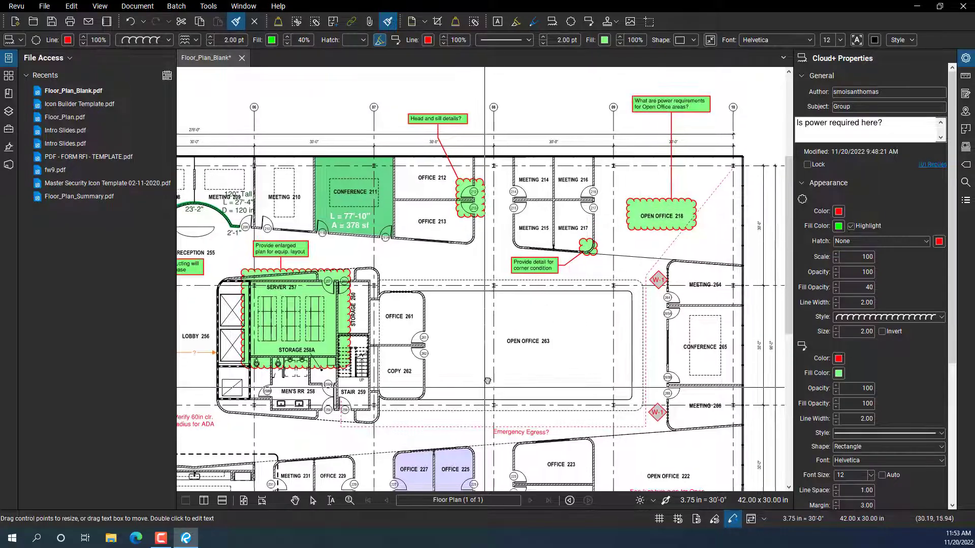
{"action": "scroll", "coordinate": [533, 267], "scroll_direction": "down", "scroll_amount": 5}
{"action": "scroll", "coordinate": [419, 304], "scroll_direction": "left", "scroll_amount": 3}
{"action": "left_click", "coordinate": [349, 336]}
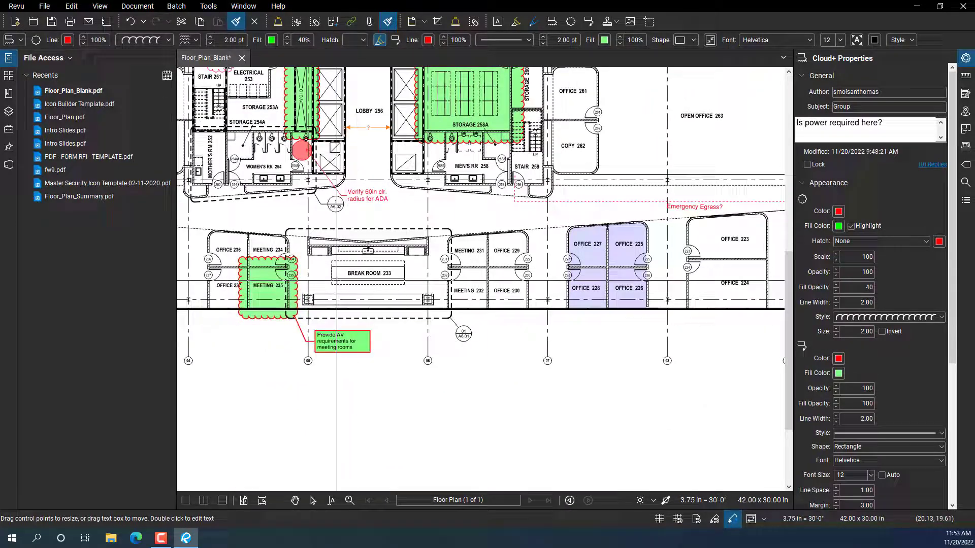
{"action": "scroll", "coordinate": [373, 323], "scroll_direction": "down", "scroll_amount": 3}
{"action": "scroll", "coordinate": [396, 314], "scroll_direction": "down", "scroll_amount": 1}
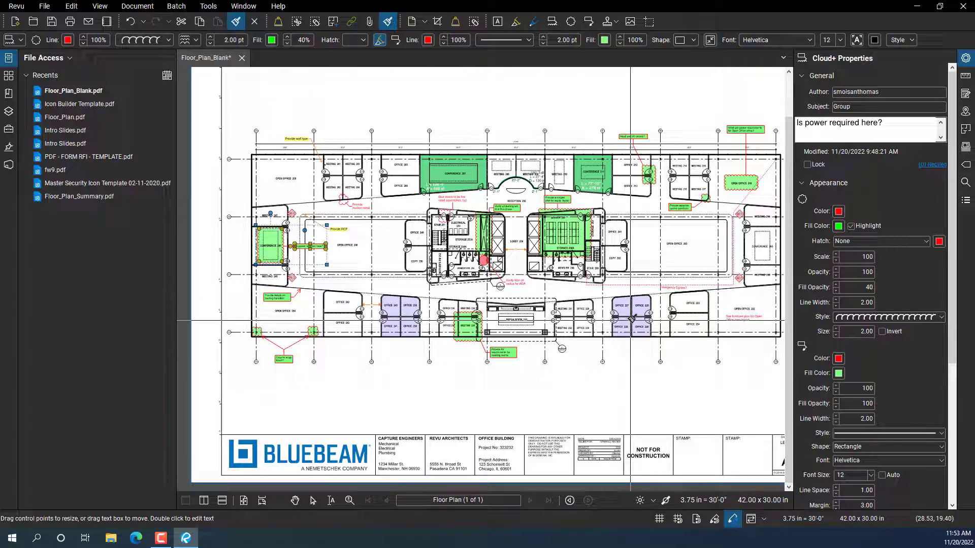
{"action": "left_click_drag", "start_coordinate": [550, 286], "coordinate": [512, 310]}
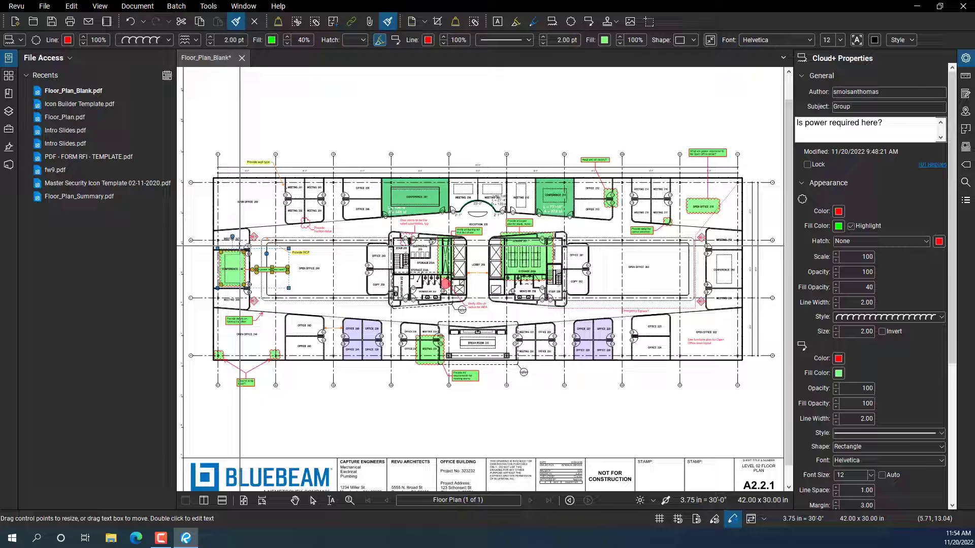
{"action": "scroll", "coordinate": [239, 245], "scroll_direction": "up", "scroll_amount": 5}
{"action": "scroll", "coordinate": [349, 346], "scroll_direction": "down", "scroll_amount": 3}
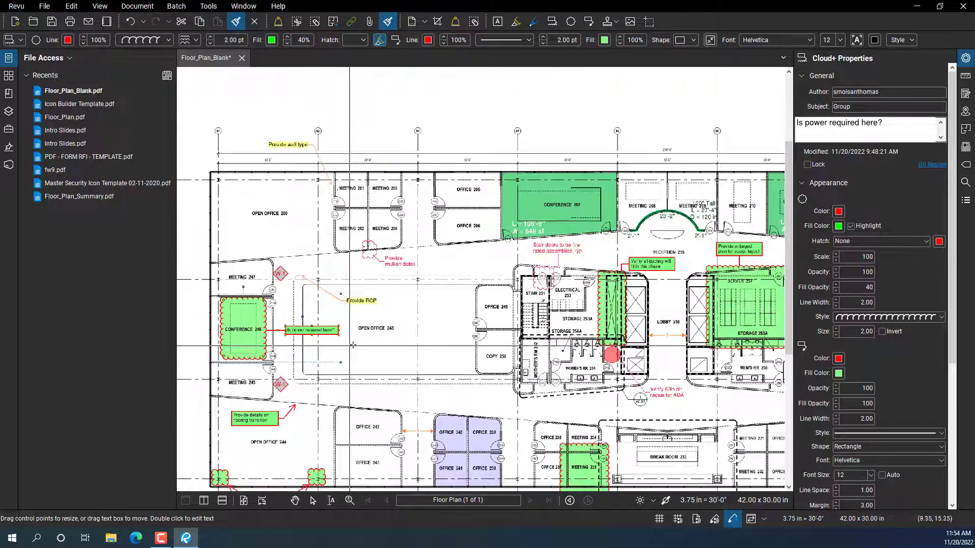
{"action": "scroll", "coordinate": [343, 305], "scroll_direction": "down", "scroll_amount": 2}
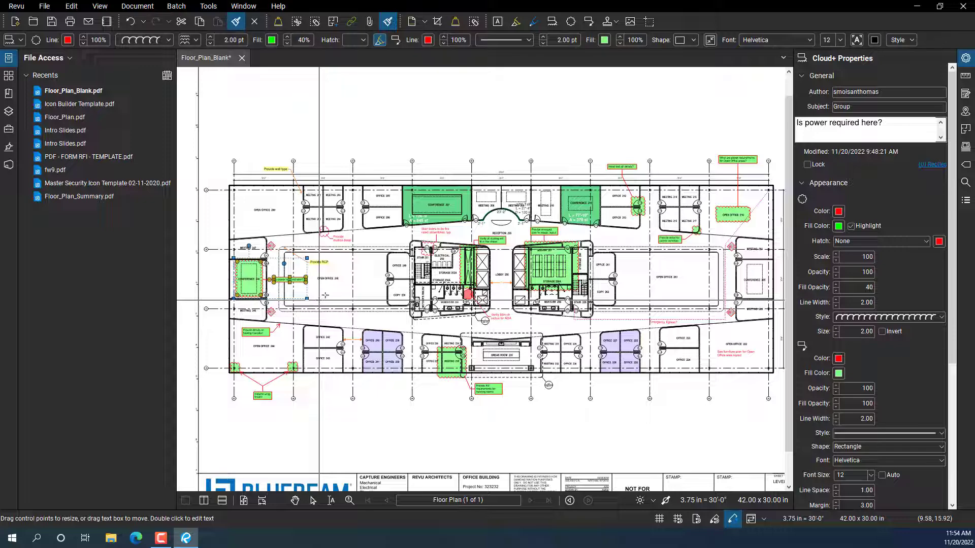
{"action": "scroll", "coordinate": [305, 300], "scroll_direction": "up", "scroll_amount": 2}
{"action": "scroll", "coordinate": [267, 296], "scroll_direction": "up", "scroll_amount": 2}
{"action": "scroll", "coordinate": [230, 292], "scroll_direction": "up", "scroll_amount": 2}
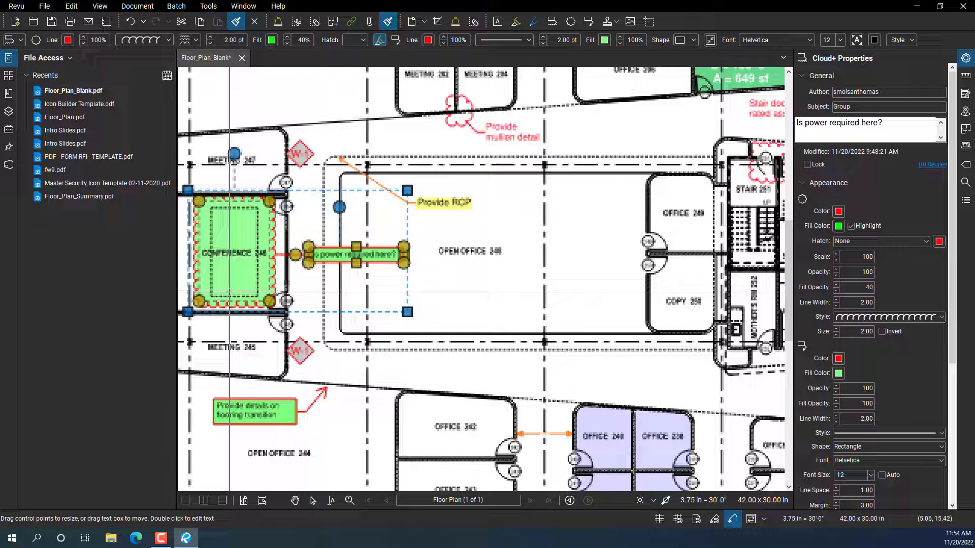
Exit Format Painter, clear the markup selection, and pan to show the whole floor plan
{"action": "left_click_drag", "start_coordinate": [468, 296], "coordinate": [594, 304]}
{"action": "right_click", "coordinate": [594, 303]}
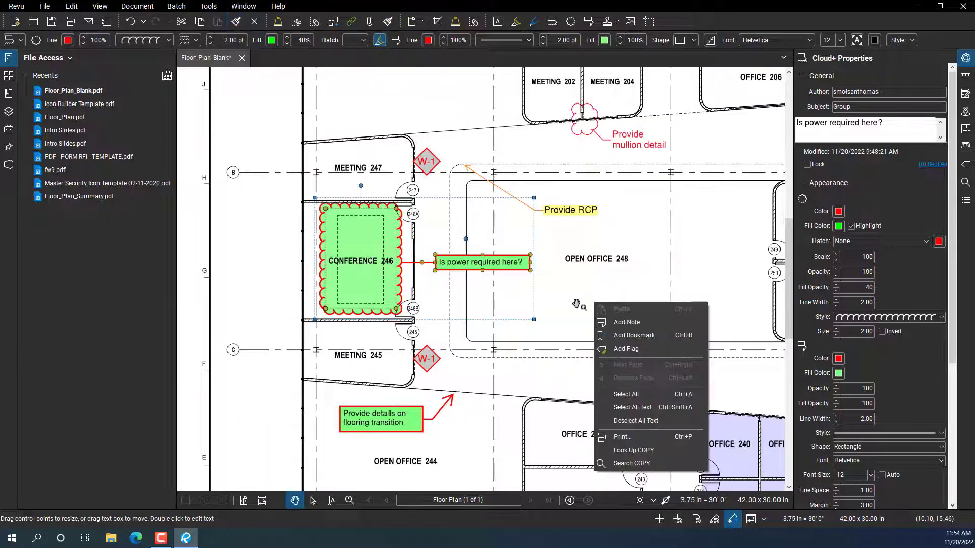
{"action": "key", "text": "Escape"}
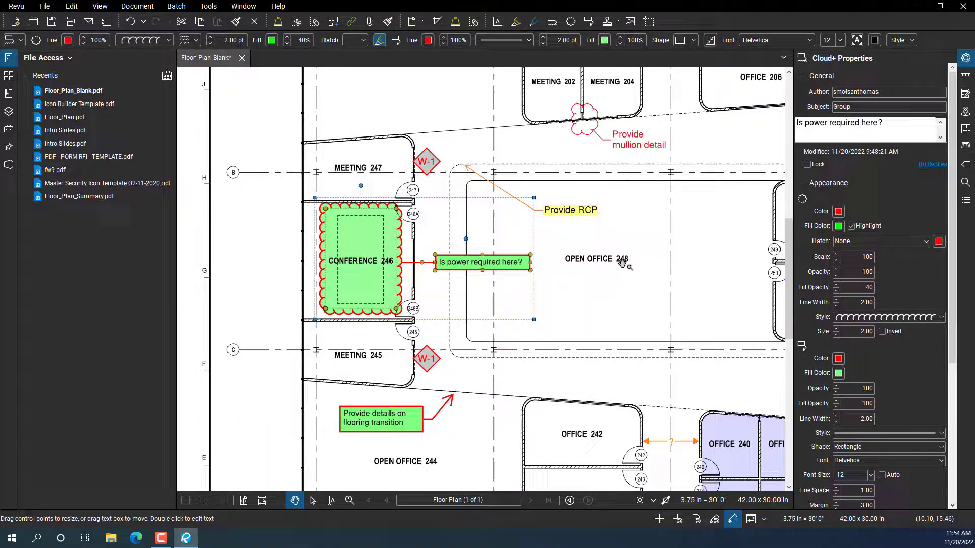
{"action": "left_click", "coordinate": [685, 283]}
{"action": "scroll", "coordinate": [685, 283], "scroll_direction": "down", "scroll_amount": 2}
{"action": "scroll", "coordinate": [686, 283], "scroll_direction": "down", "scroll_amount": 1}
{"action": "scroll", "coordinate": [336, 295], "scroll_direction": "down", "scroll_amount": 1}
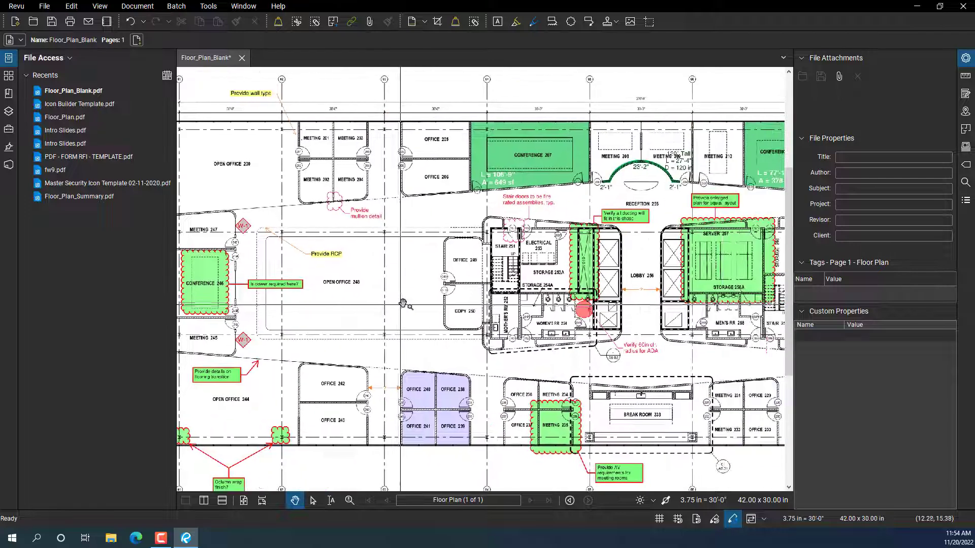
{"action": "scroll", "coordinate": [358, 297], "scroll_direction": "down", "scroll_amount": 1}
{"action": "scroll", "coordinate": [381, 298], "scroll_direction": "down", "scroll_amount": 1}
{"action": "left_click_drag", "start_coordinate": [401, 297], "coordinate": [366, 300]}
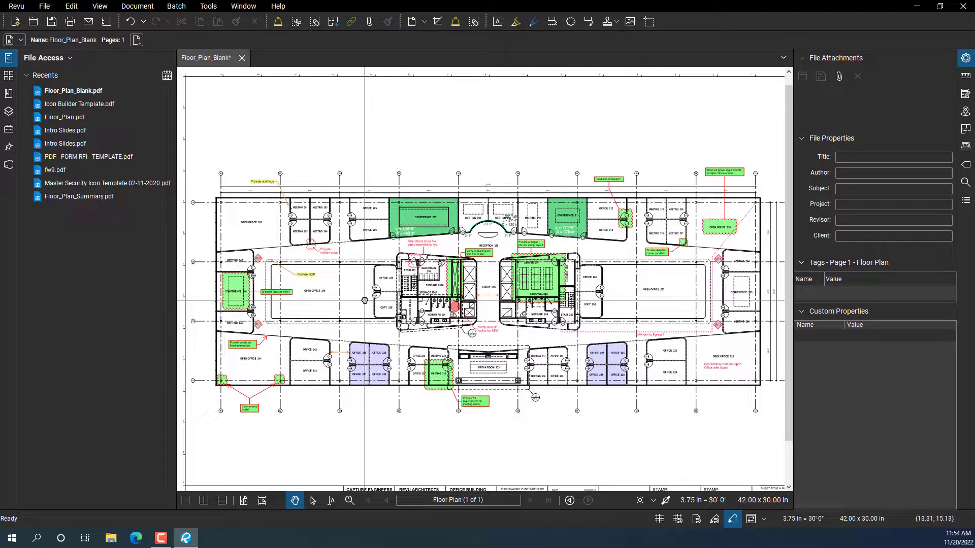